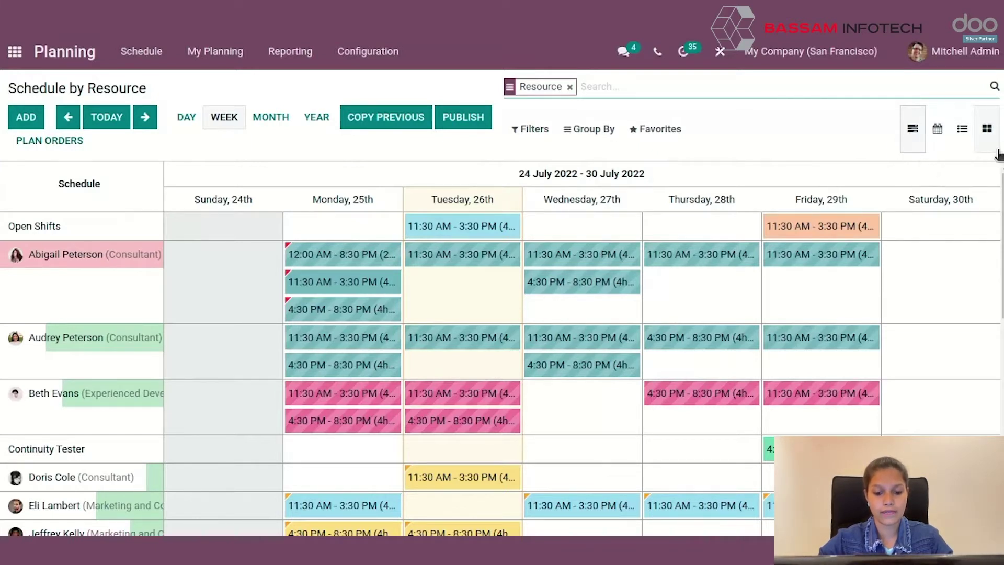
Enable Allow Unassignment with a 0-day deadline, then view the six planning resources.
{"action": "left_click", "coordinate": [532, 135]}
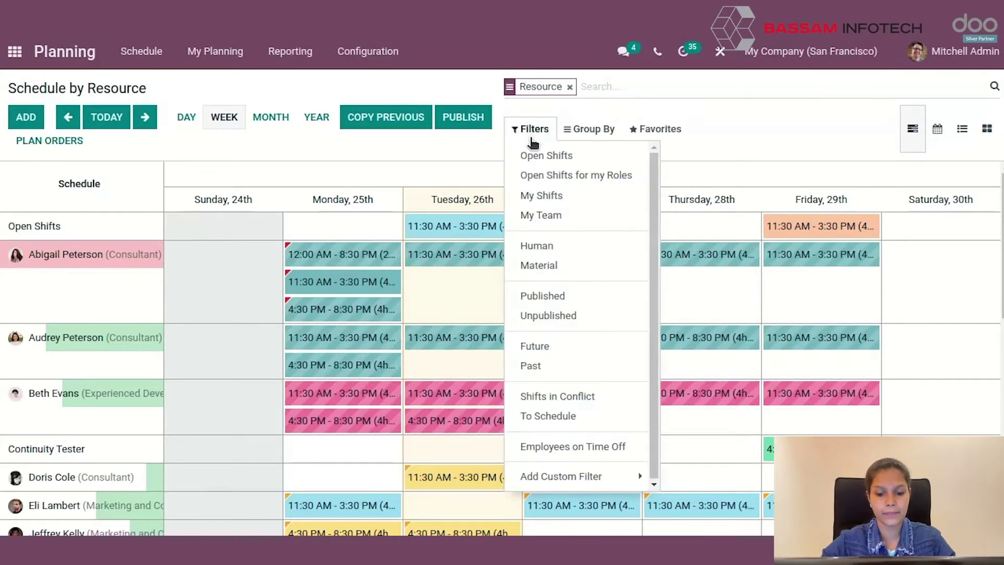
{"action": "left_click", "coordinate": [472, 144]}
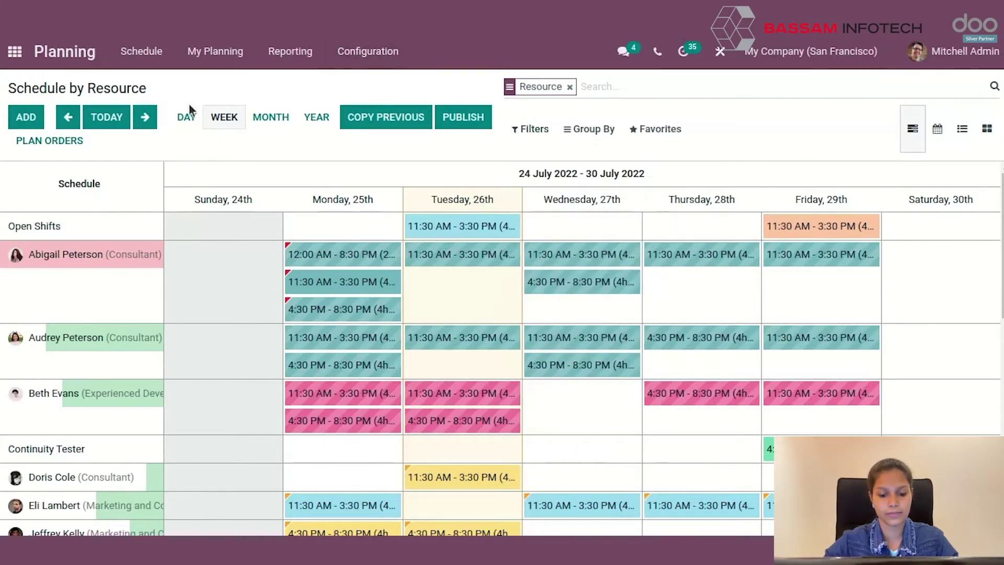
{"action": "left_click", "coordinate": [367, 51]}
{"action": "left_click", "coordinate": [375, 77]}
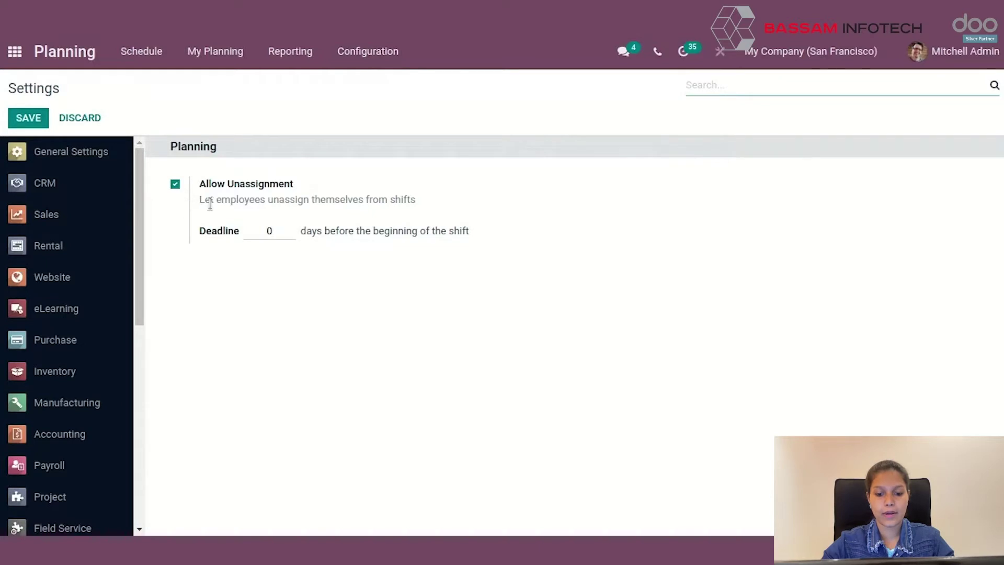
{"action": "left_click", "coordinate": [349, 55]}
{"action": "left_click", "coordinate": [366, 106]}
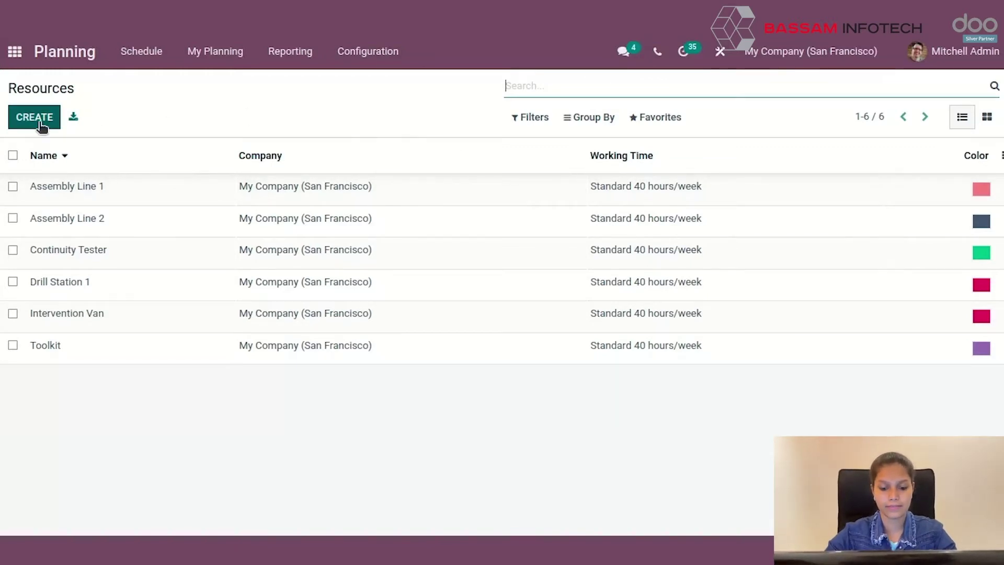
Move from Resources to the Roles list showing seven roles, Developer to Consultant.
{"action": "left_click", "coordinate": [356, 52]}
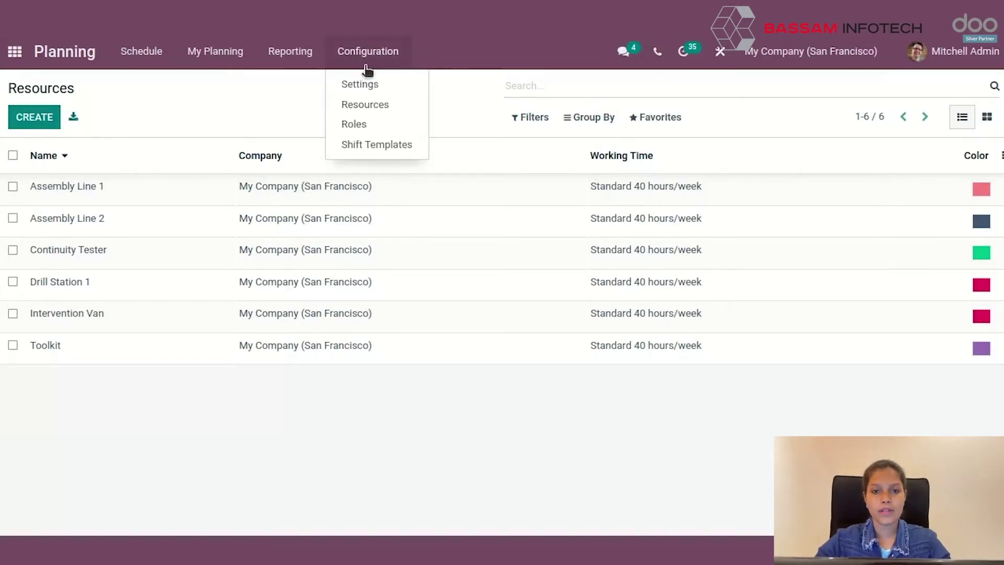
{"action": "left_click", "coordinate": [354, 125]}
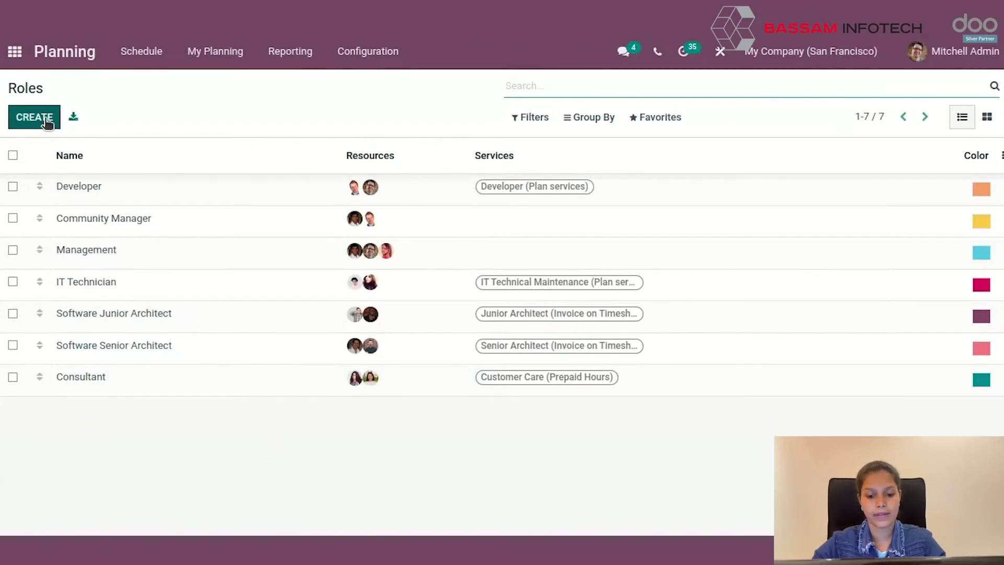
Start a new shift template with role Developer and project DPC - S00049.
{"action": "left_click", "coordinate": [344, 51]}
{"action": "left_click", "coordinate": [357, 143]}
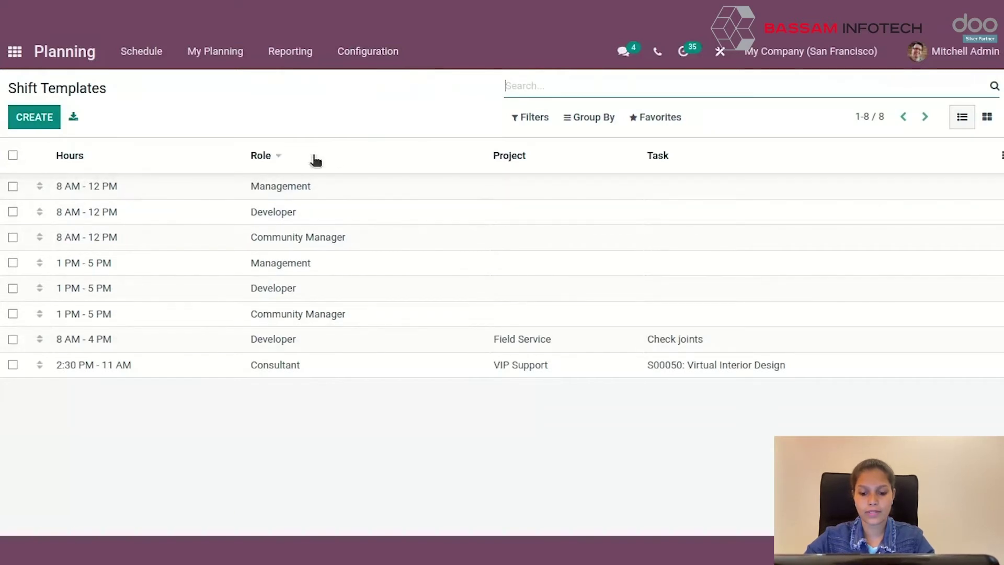
{"action": "left_click", "coordinate": [32, 117]}
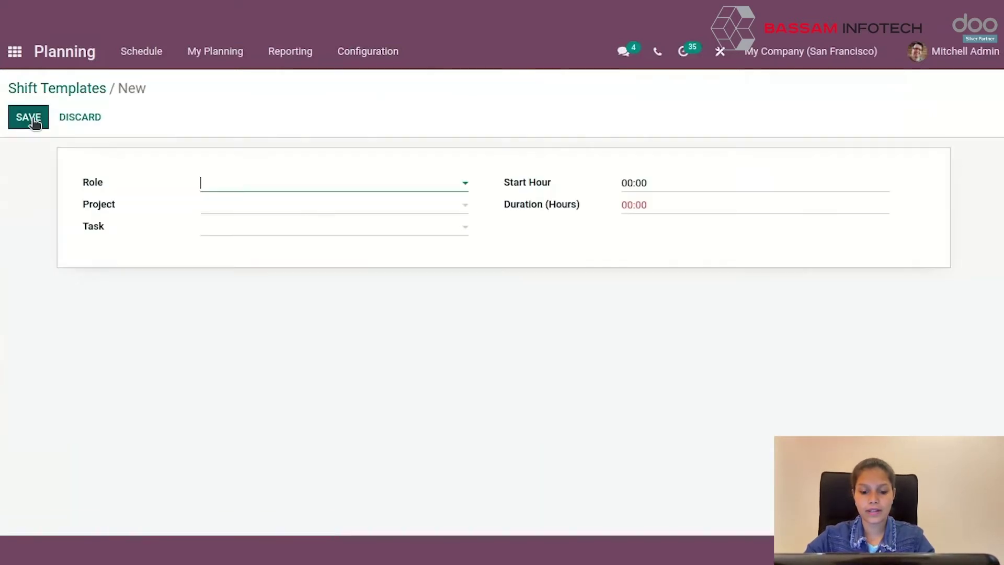
{"action": "left_click", "coordinate": [226, 183]}
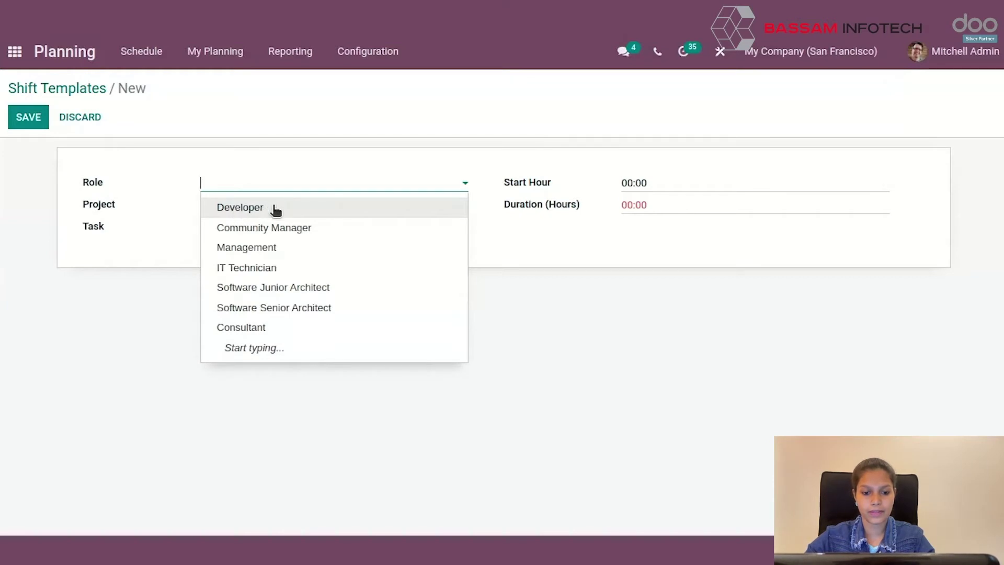
{"action": "left_click", "coordinate": [294, 209]}
{"action": "left_click", "coordinate": [243, 207]}
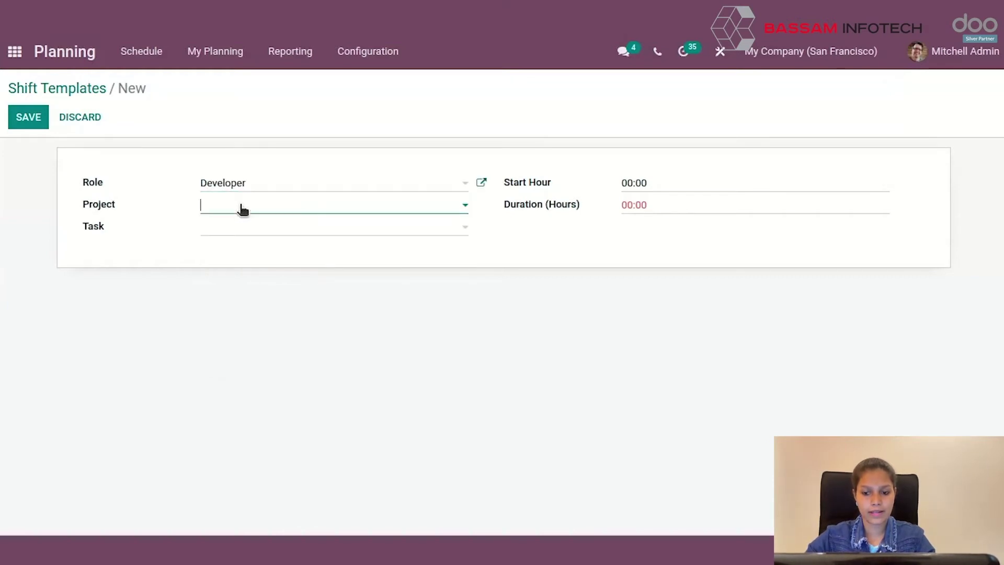
{"action": "left_click", "coordinate": [273, 269]}
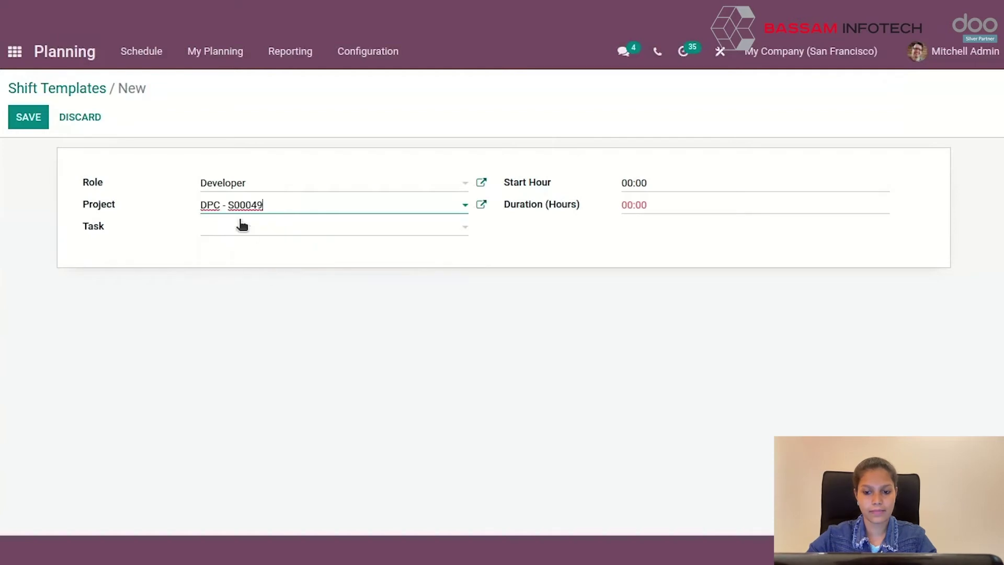
Set start hour 8 and duration 8 hours, and save the template.
{"action": "left_click", "coordinate": [622, 184]}
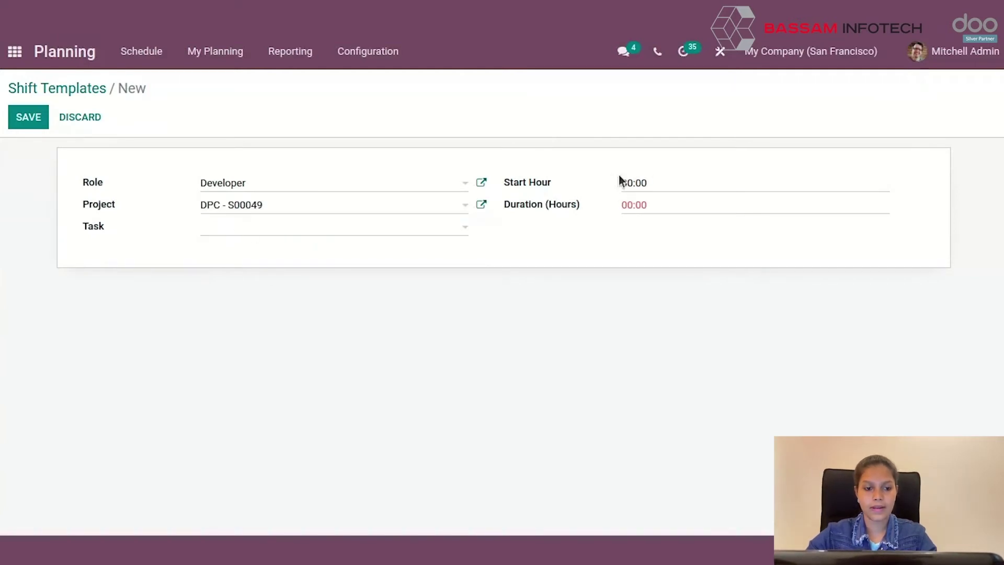
{"action": "triple_click", "coordinate": [657, 183]}
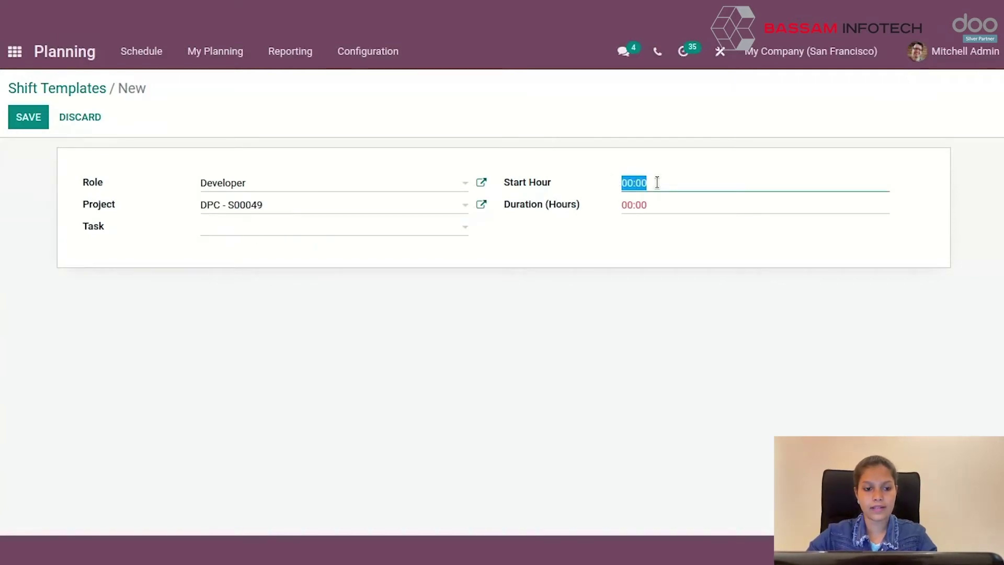
{"action": "type", "text": "8"}
{"action": "triple_click", "coordinate": [650, 204]}
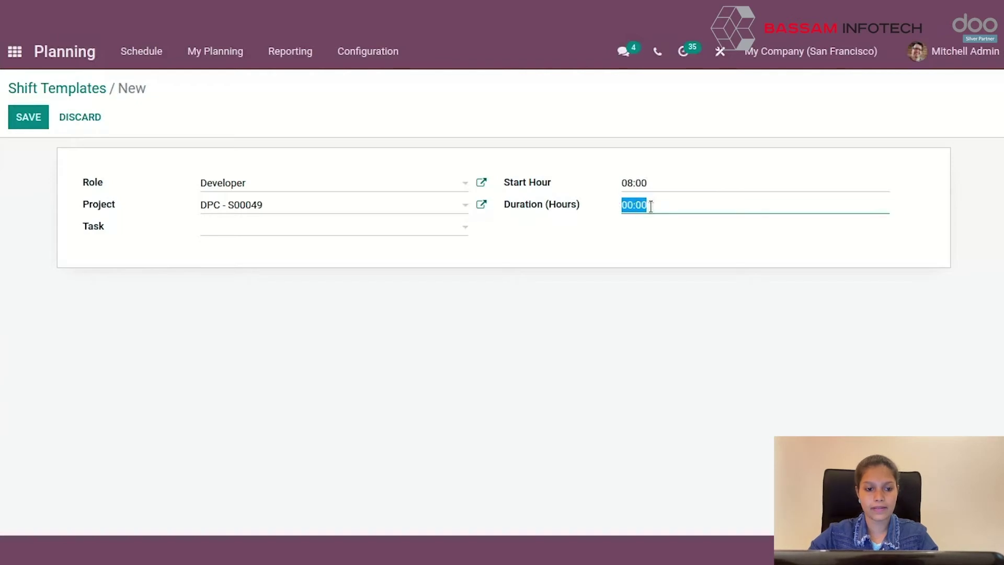
{"action": "type", "text": "8"}
{"action": "left_click", "coordinate": [23, 115]}
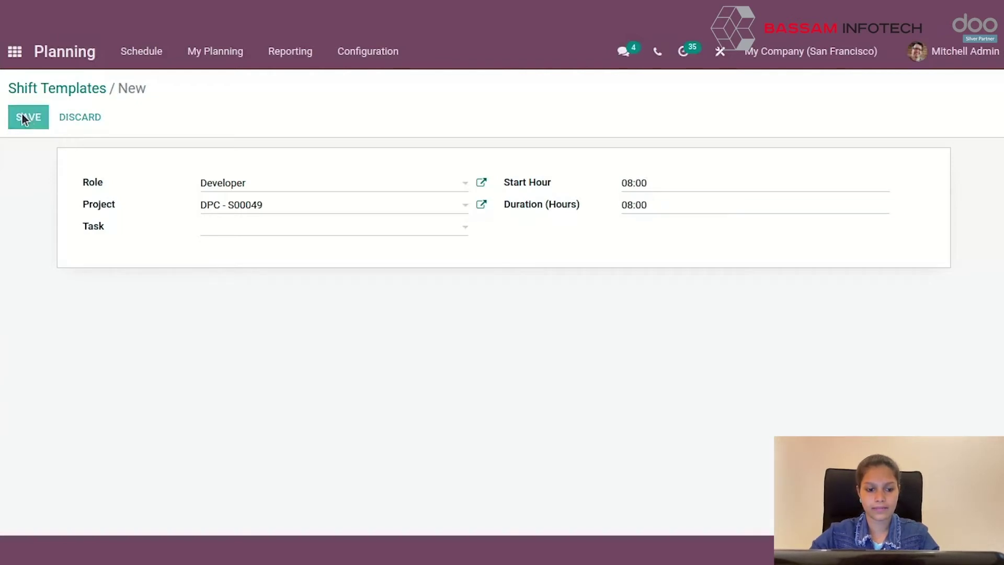
{"action": "left_click", "coordinate": [71, 91]}
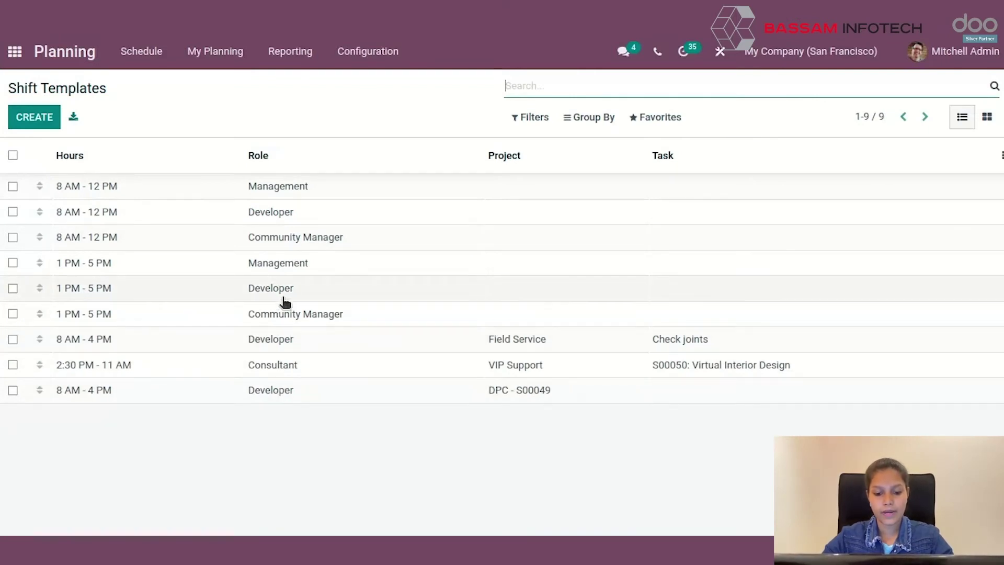
{"action": "left_click", "coordinate": [152, 57]}
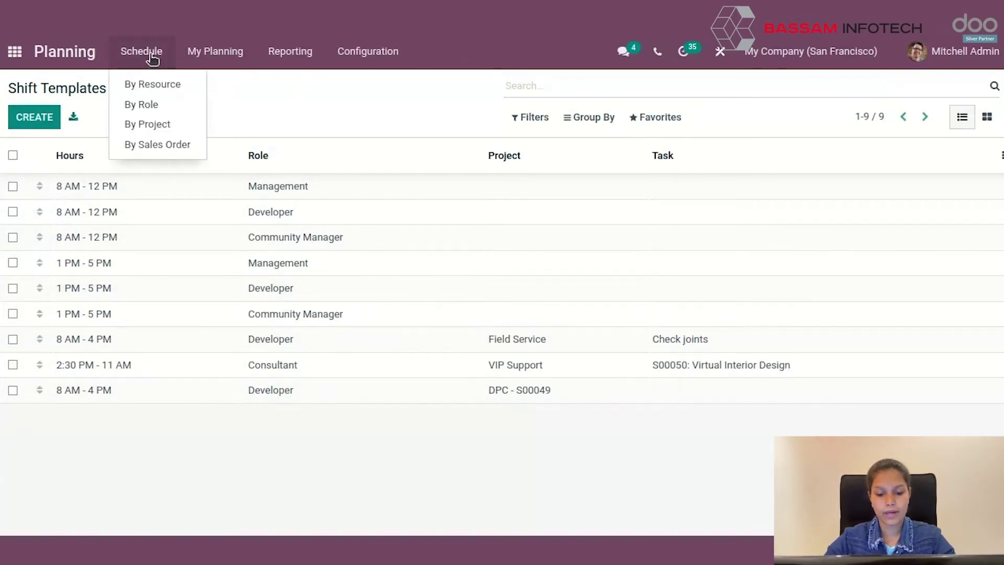
{"action": "left_click", "coordinate": [238, 84]}
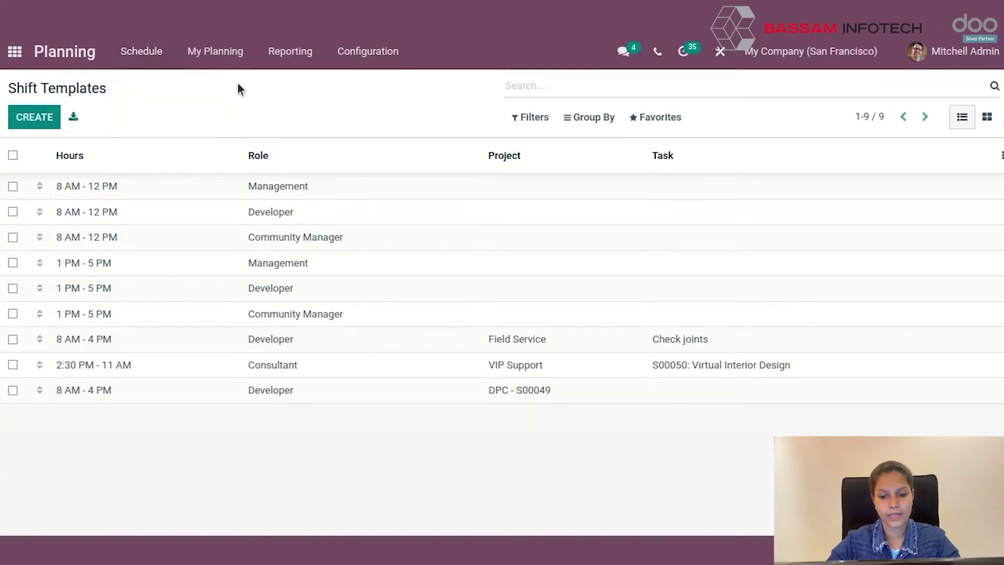
Add a Monday Consultant shift for S00050 - Virtual Interior Design repeating weekly forever.
{"action": "left_click", "coordinate": [73, 59]}
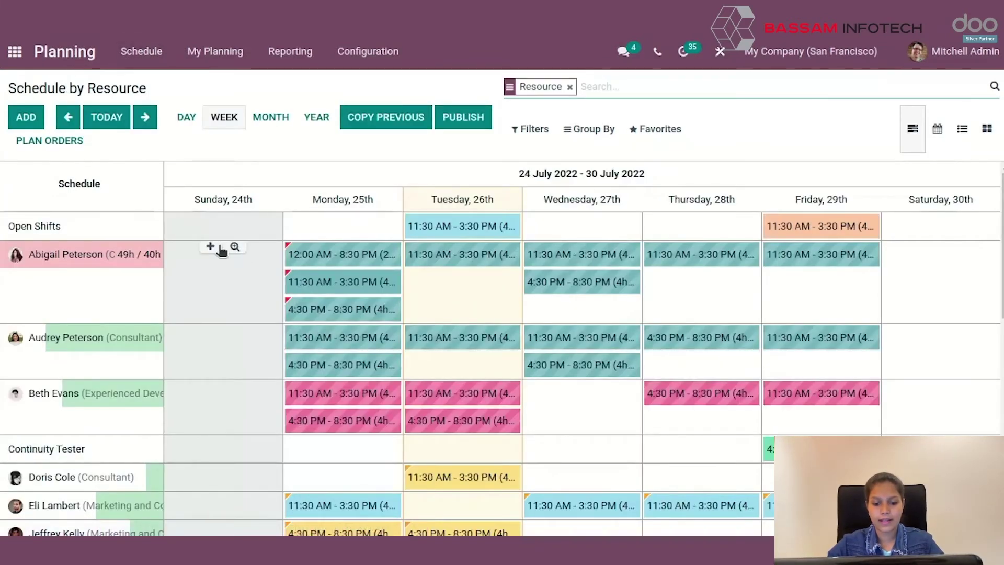
{"action": "left_click", "coordinate": [330, 247]}
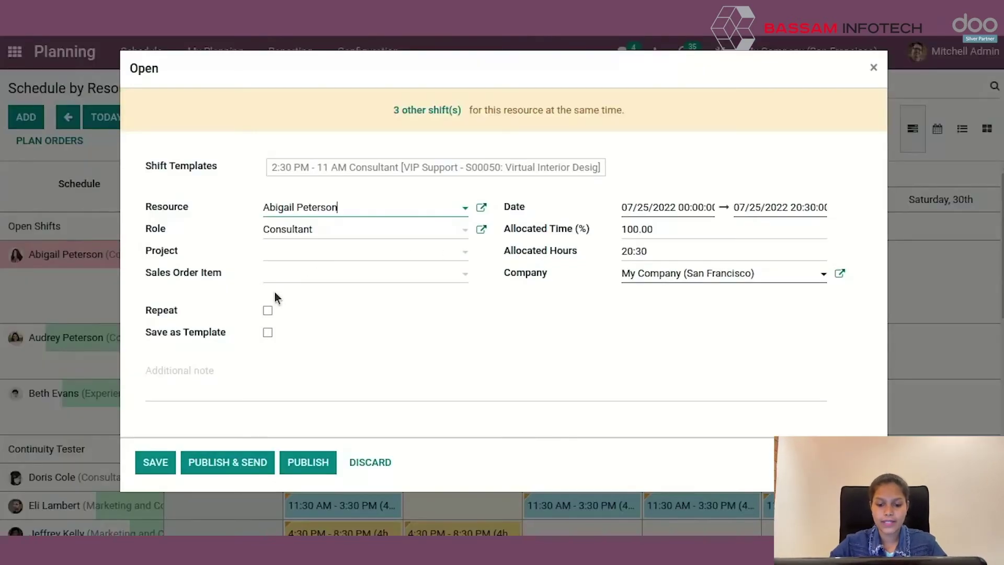
{"action": "left_click", "coordinate": [287, 276]}
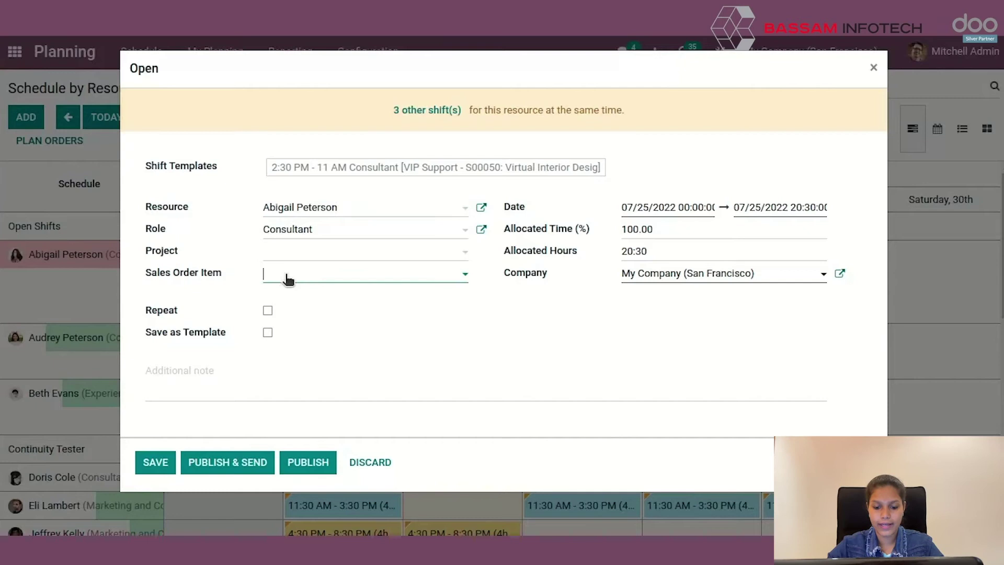
{"action": "left_click", "coordinate": [315, 298]}
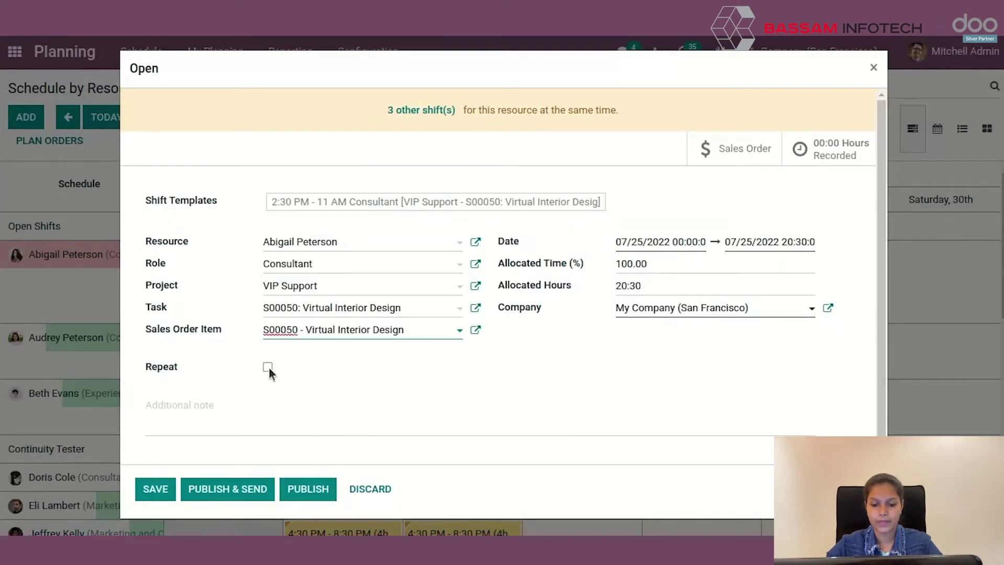
{"action": "left_click", "coordinate": [269, 367]}
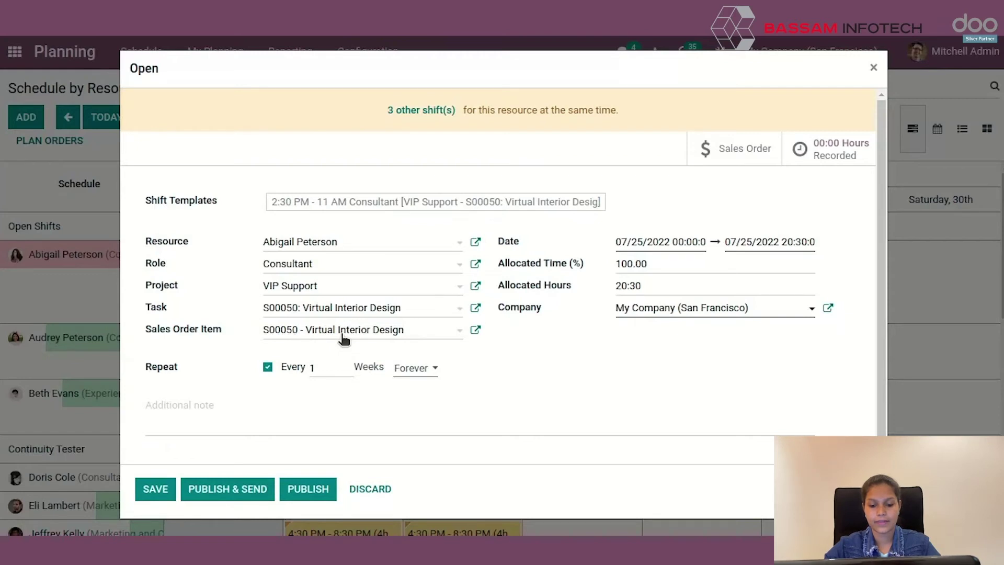
{"action": "left_click", "coordinate": [157, 490]}
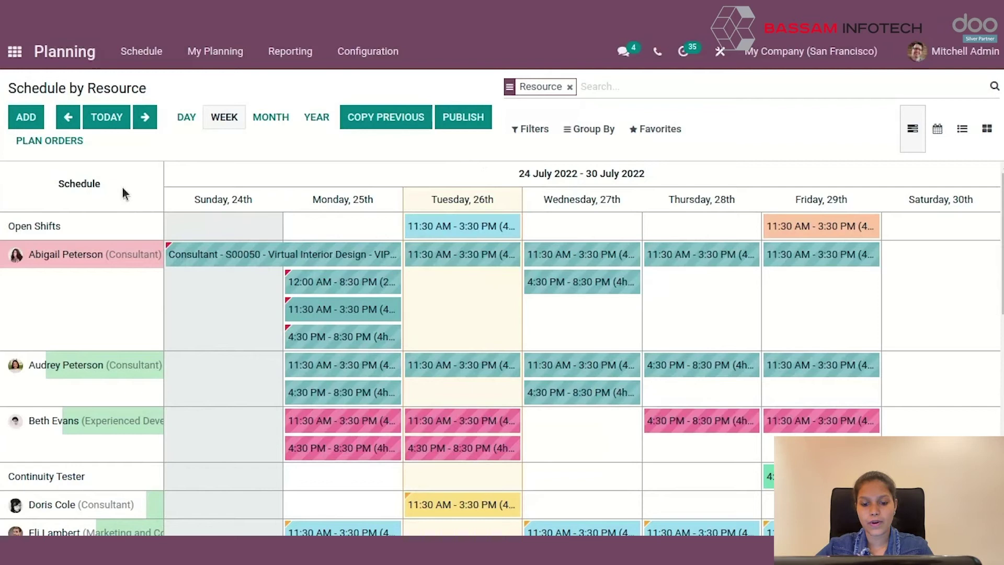
Show My Planning with open shifts and the admin's shifts for 24–30 July 2022.
{"action": "left_click", "coordinate": [214, 52]}
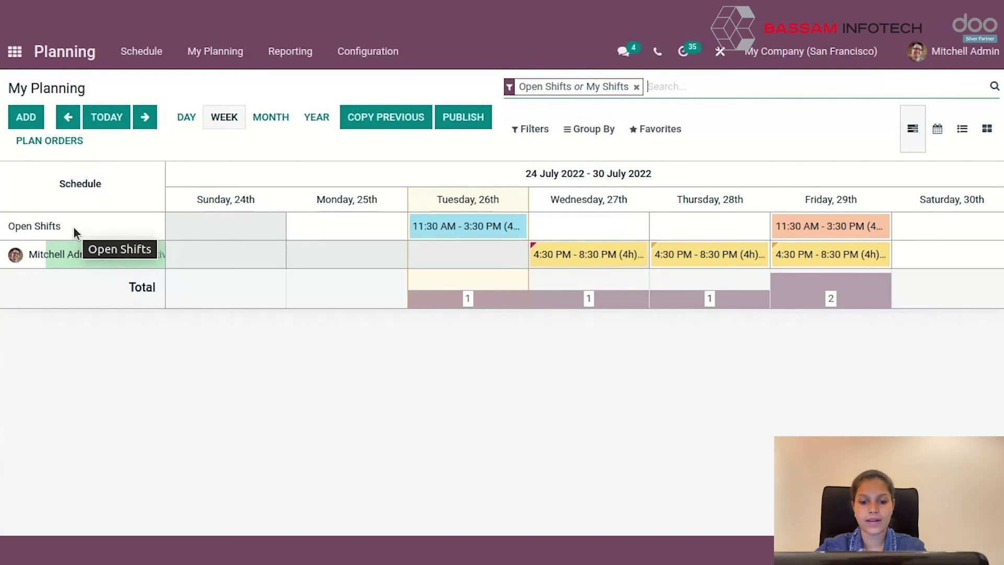
Open the Planning Analysis report of allocated hours per resource and list its measures.
{"action": "left_click", "coordinate": [294, 56]}
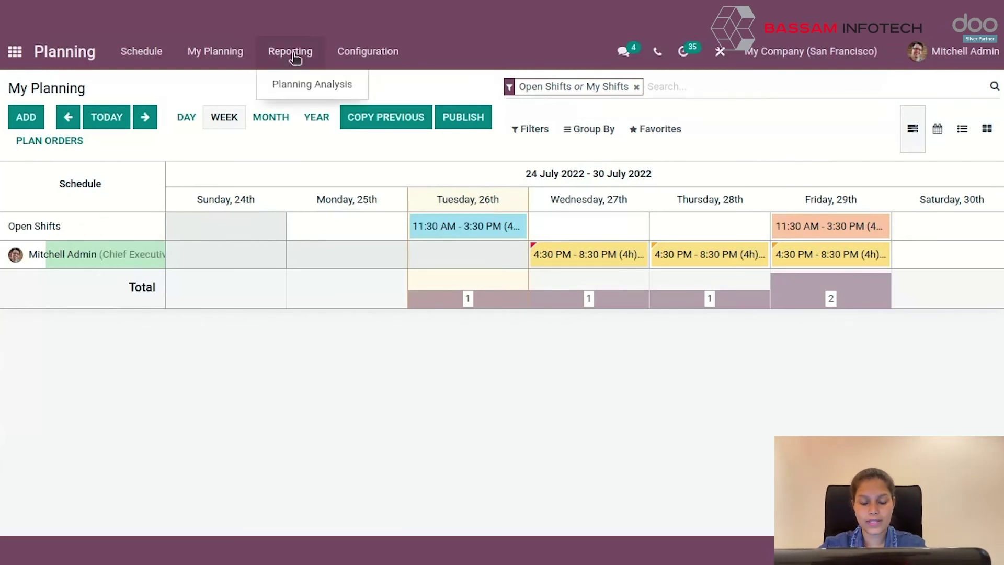
{"action": "left_click", "coordinate": [294, 82]}
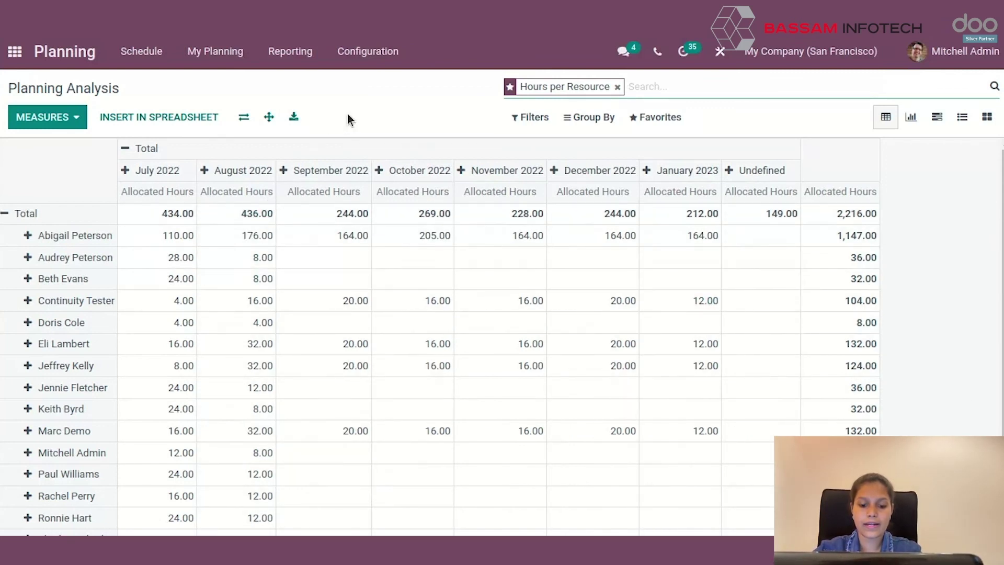
{"action": "left_click", "coordinate": [74, 117]}
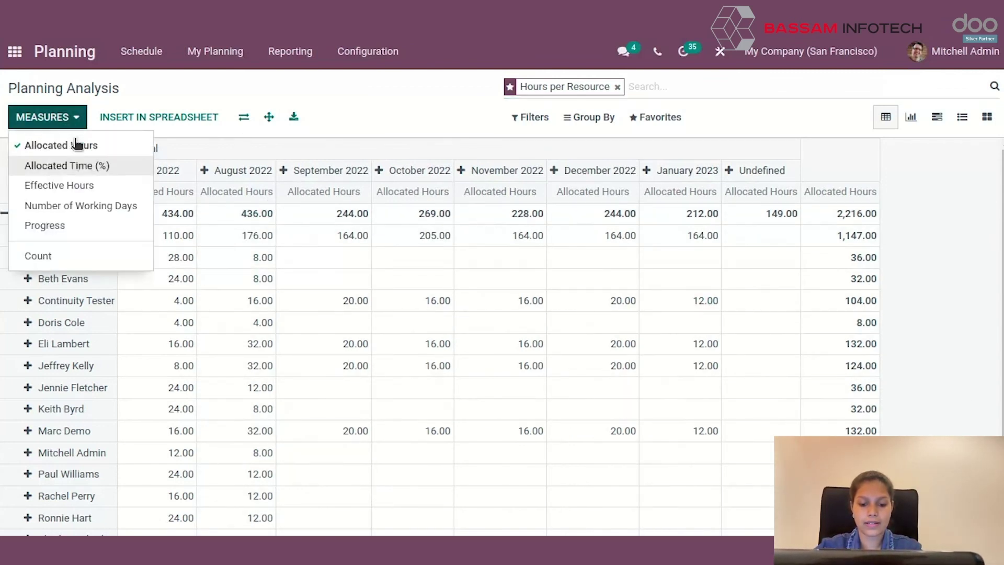